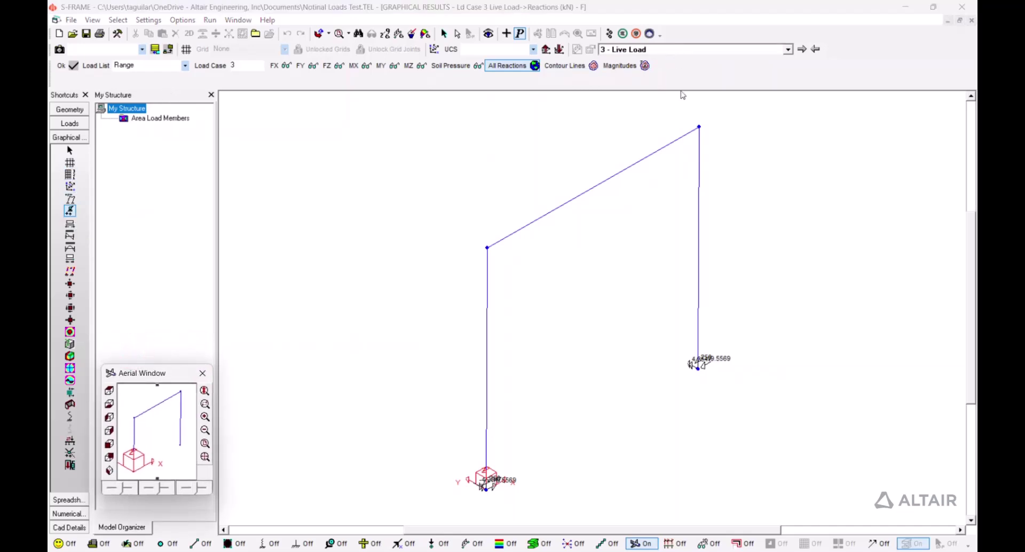
# Display the support reactions for the Dead Load case and check the list of load cases in the loads view
pyautogui.click(788, 49)
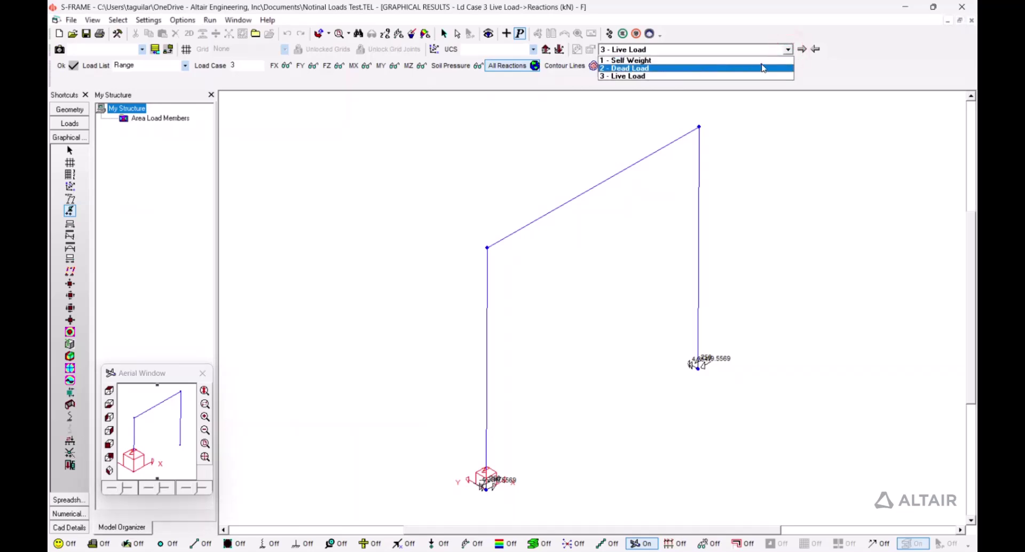
pyautogui.click(763, 68)
pyautogui.doubleClick(160, 118)
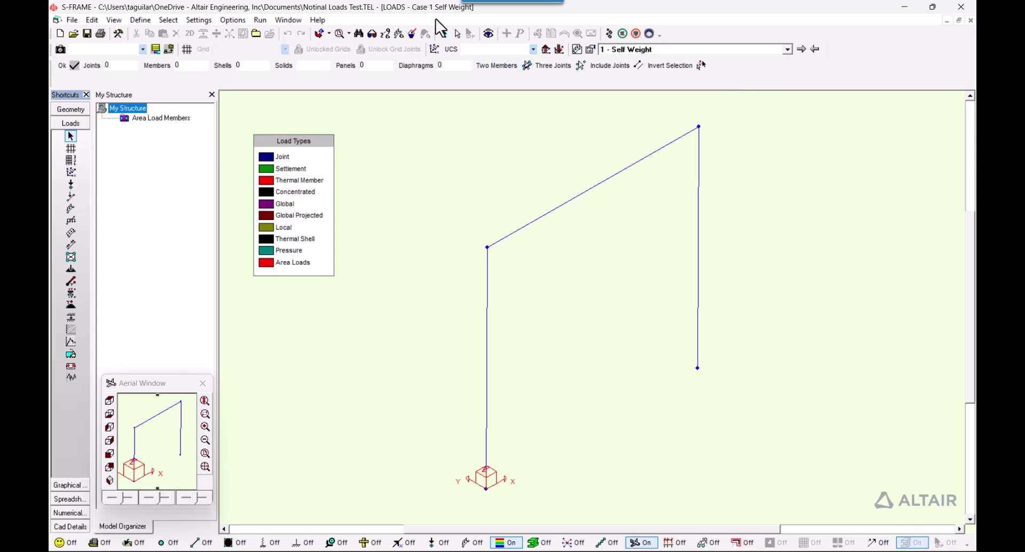
pyautogui.click(788, 49)
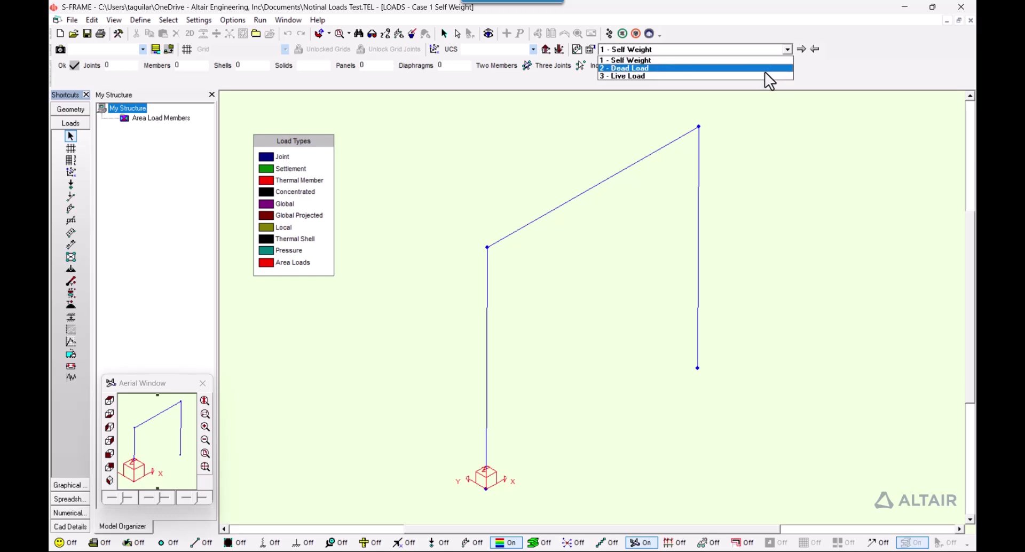
pyautogui.click(437, 14)
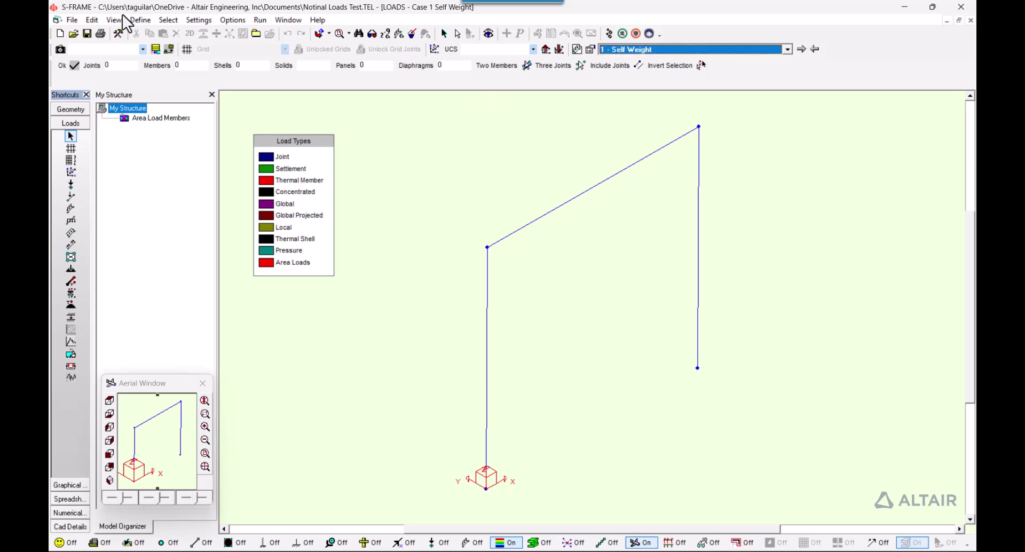
# Edit the load combinations, setting the notional X-factor and Y-factor of Load Comb 1 to 0.005
pyautogui.click(94, 20)
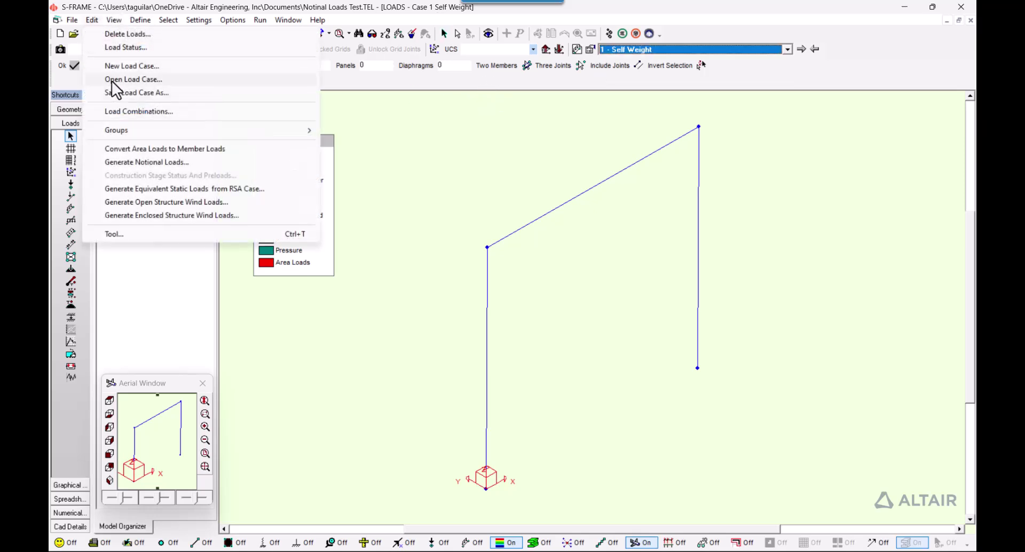
pyautogui.click(134, 107)
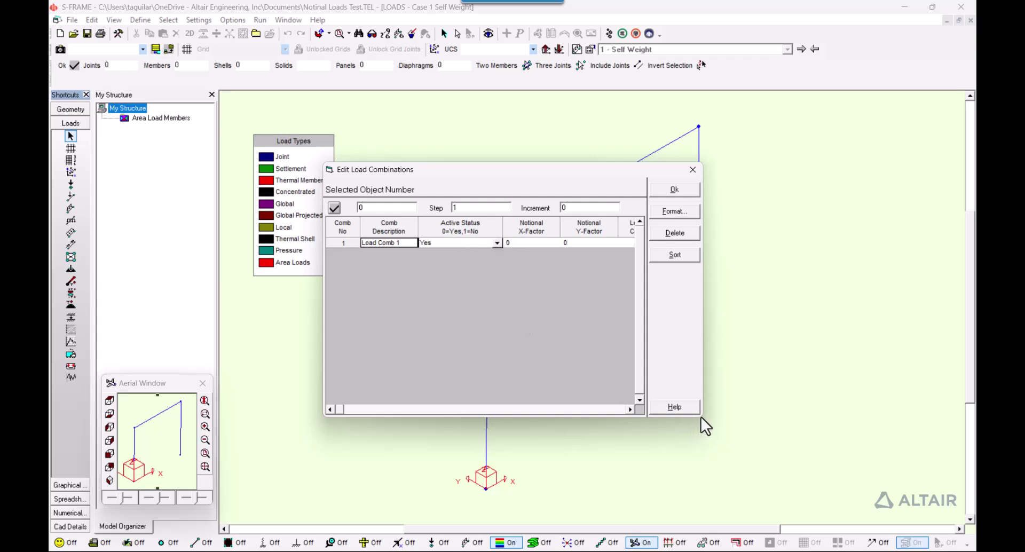
pyautogui.click(524, 243)
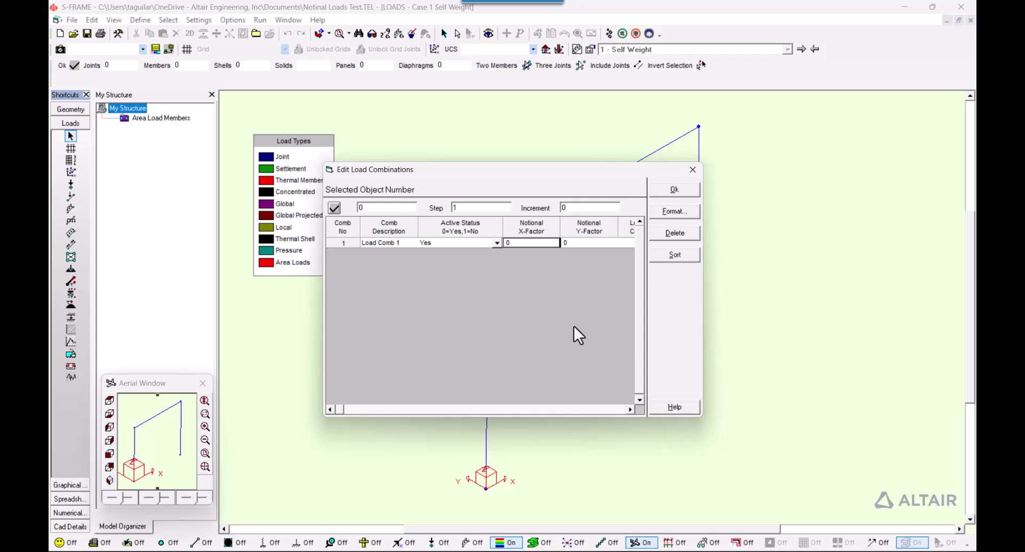
pyautogui.write('0.005')
pyautogui.click(584, 242)
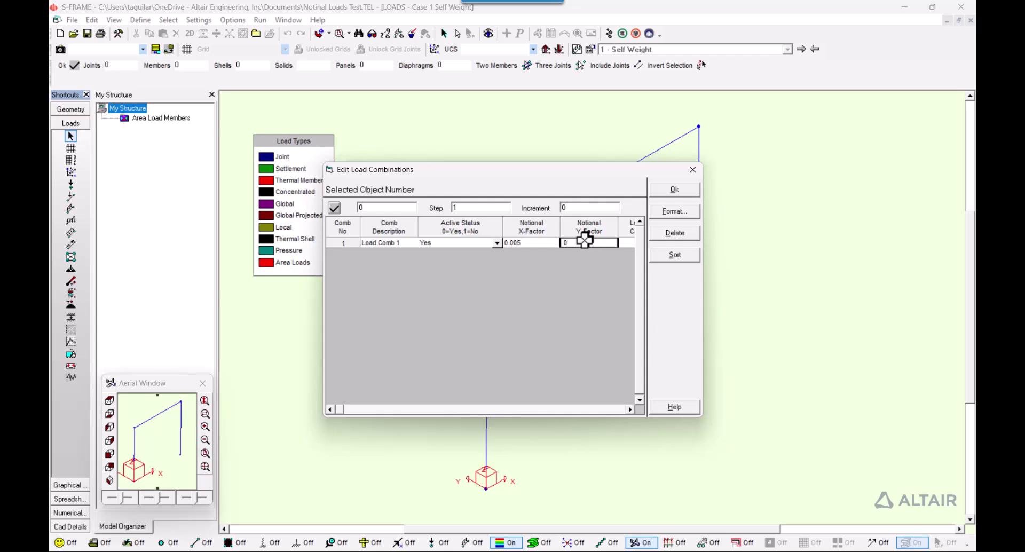
pyautogui.write('0.005')
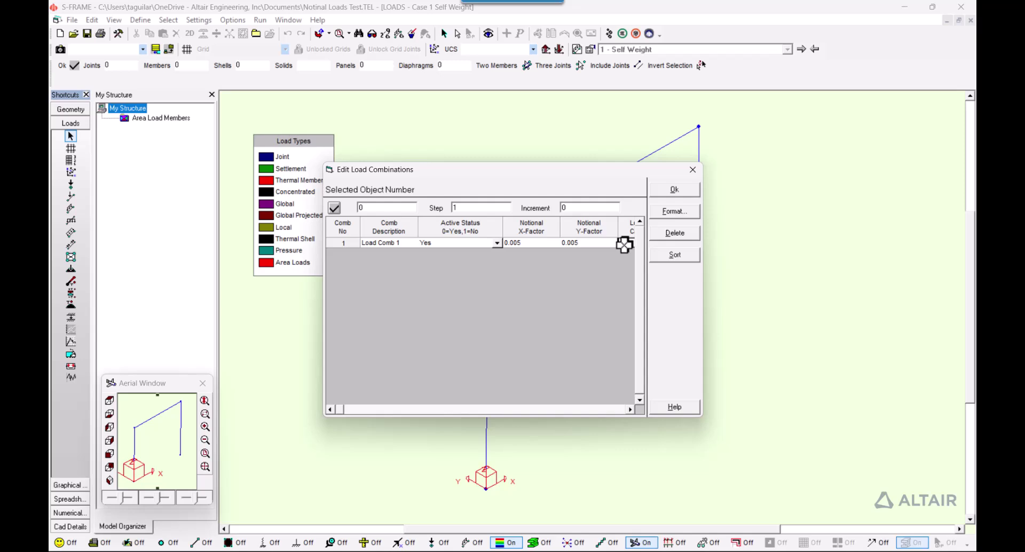
# Add Dead Load and Live Load to Load Comb 1, each with a combination factor of 1, and accept the combination
pyautogui.press('Tab')
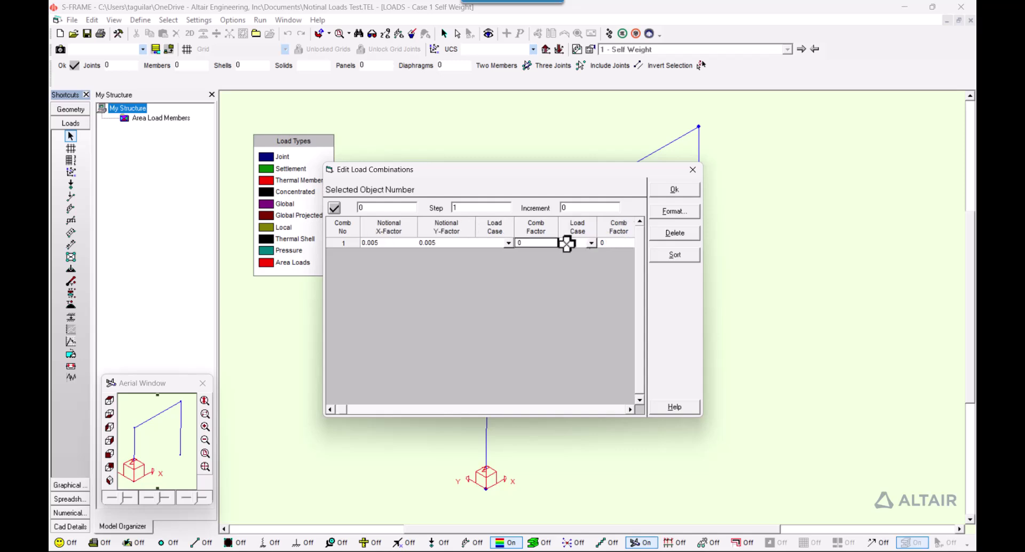
pyautogui.click(509, 241)
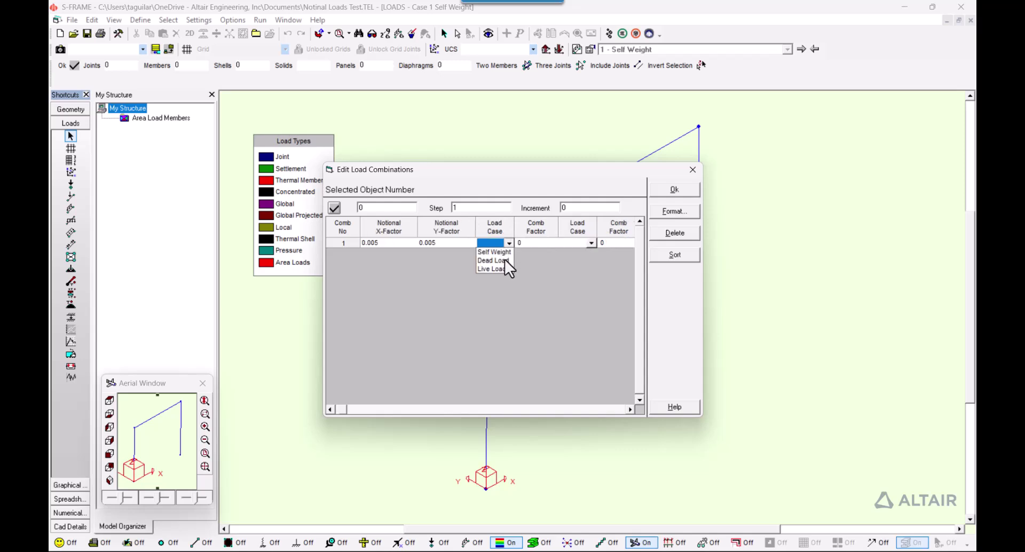
pyautogui.click(504, 260)
pyautogui.click(533, 242)
pyautogui.write('1')
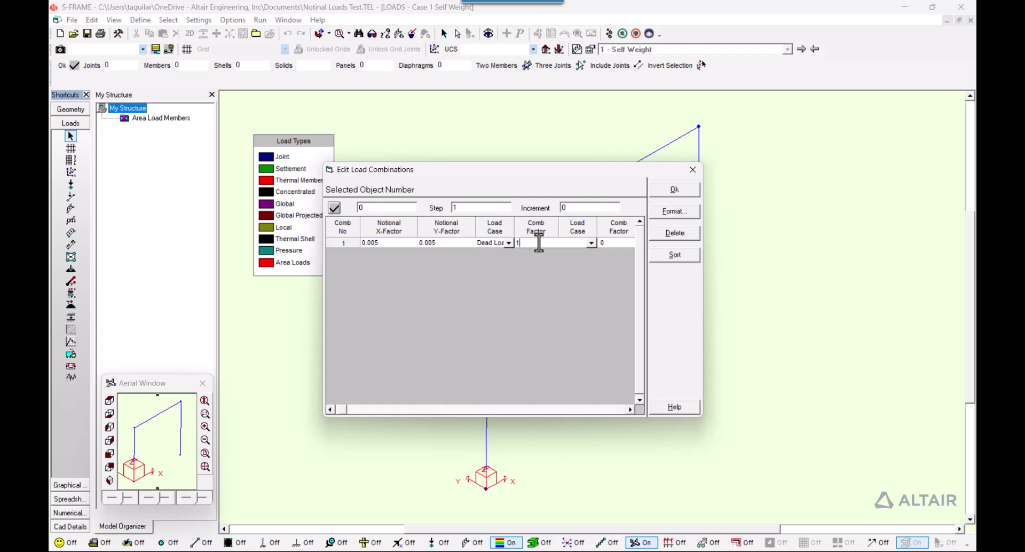
pyautogui.click(592, 242)
pyautogui.click(577, 269)
pyautogui.click(614, 242)
pyautogui.write('1')
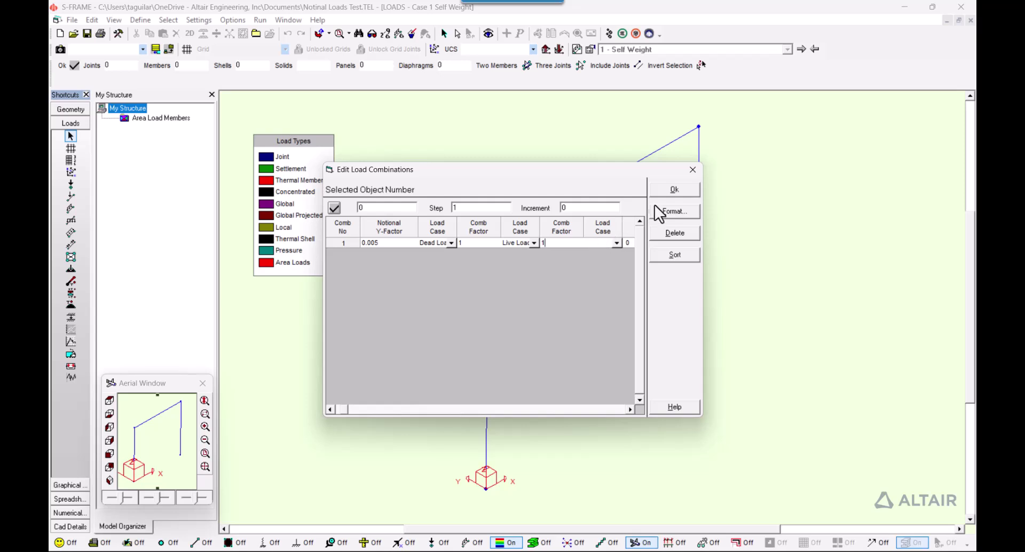
pyautogui.click(676, 192)
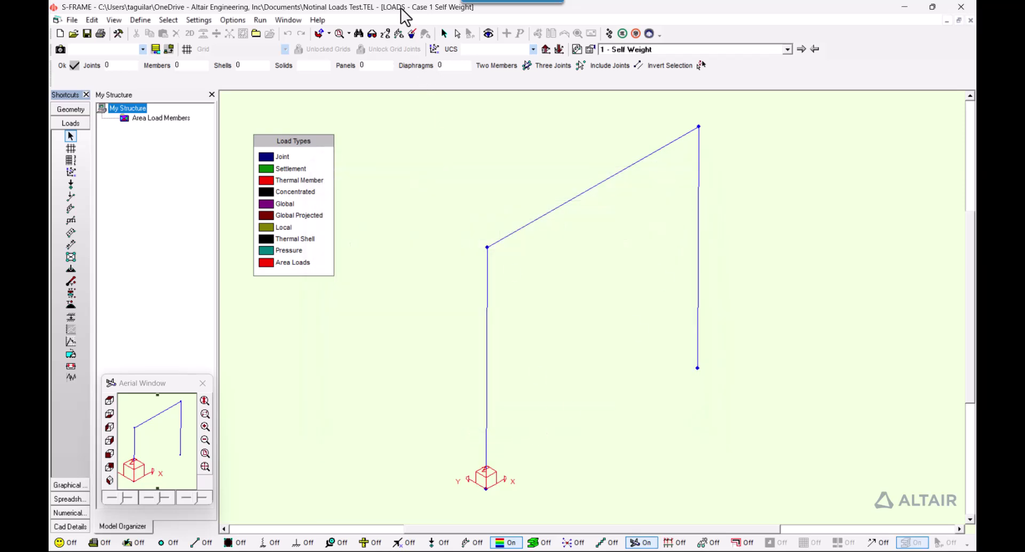
# Run the structural analysis and display the FX reactions for Load Comb 1
pyautogui.click(260, 21)
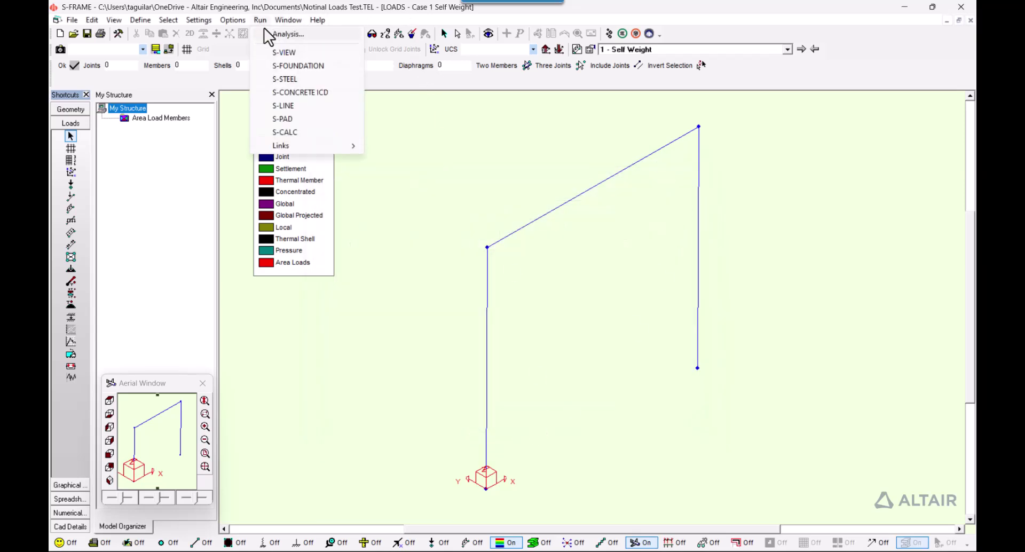
pyautogui.click(283, 34)
pyautogui.click(709, 185)
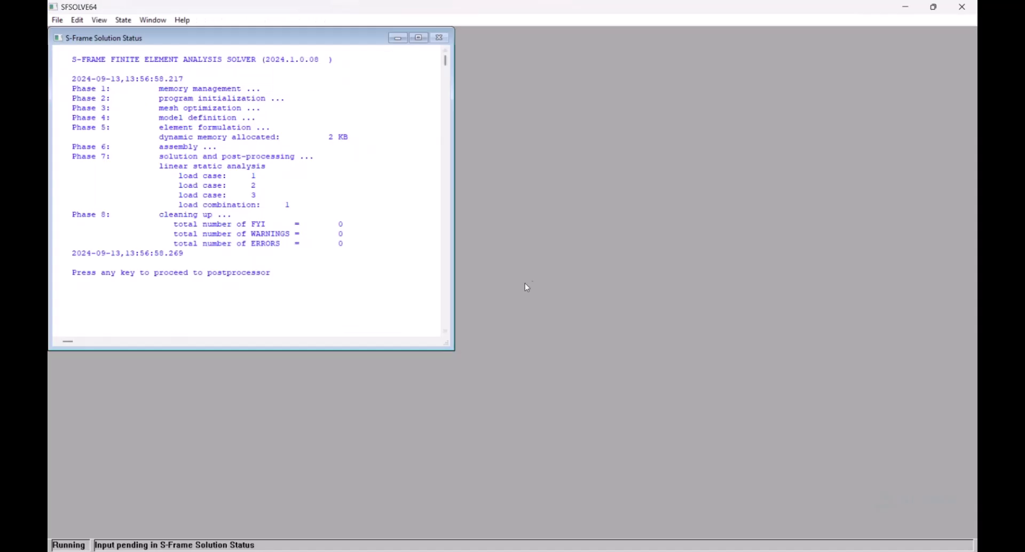
pyautogui.click(372, 230)
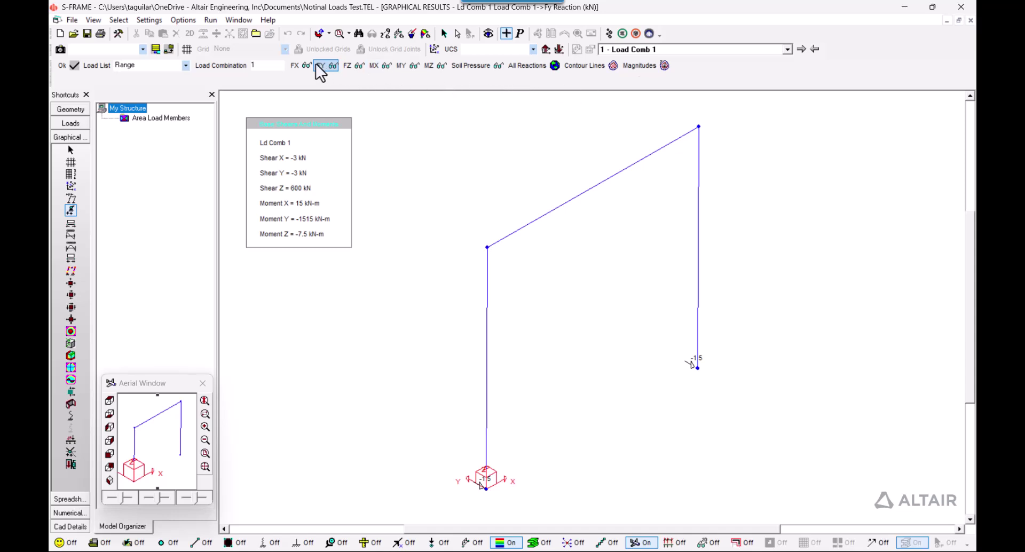
pyautogui.click(295, 65)
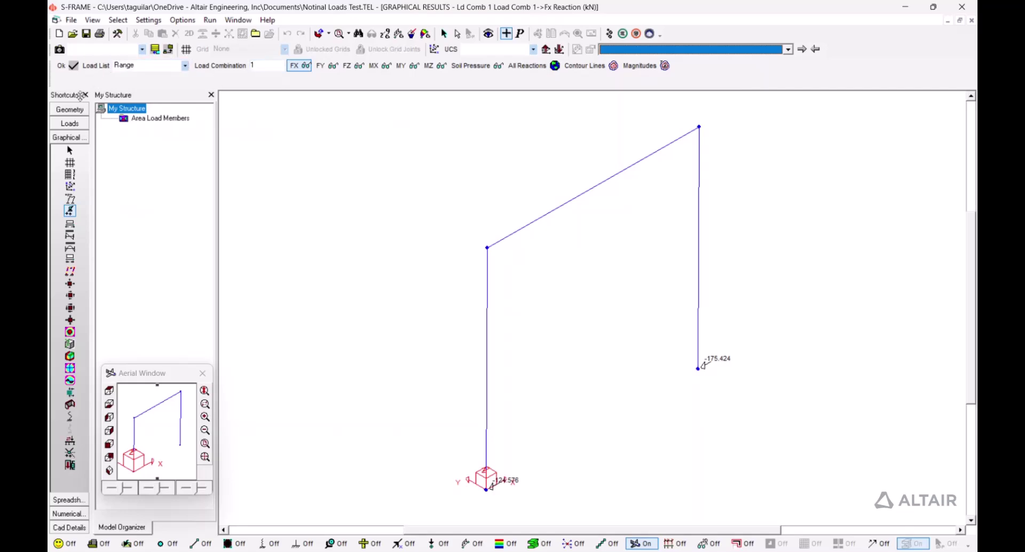
# Generate a notional load case from the results of Load Comb 1 under the default name, and check it in the load case list
pyautogui.click(74, 124)
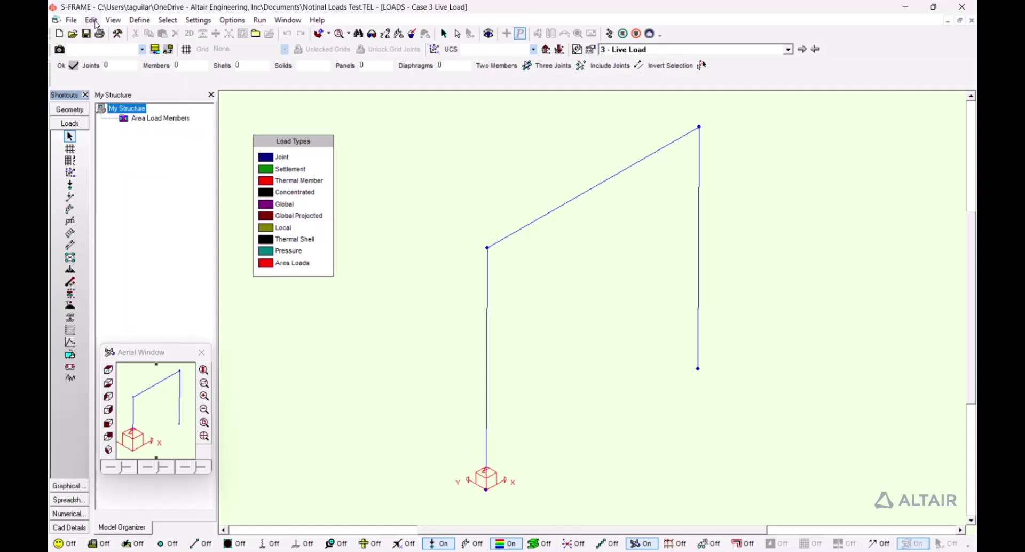
pyautogui.click(93, 21)
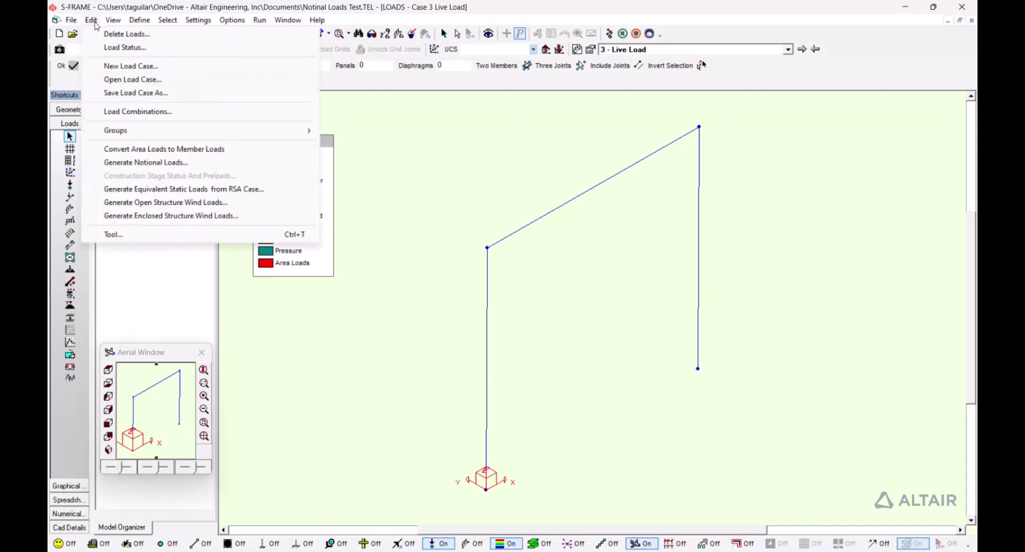
pyautogui.click(197, 167)
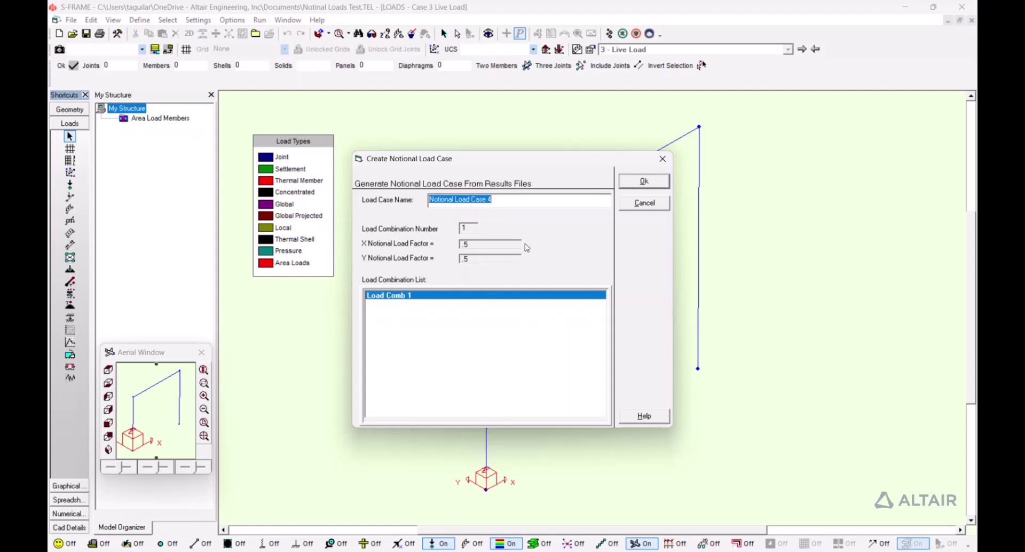
pyautogui.click(647, 181)
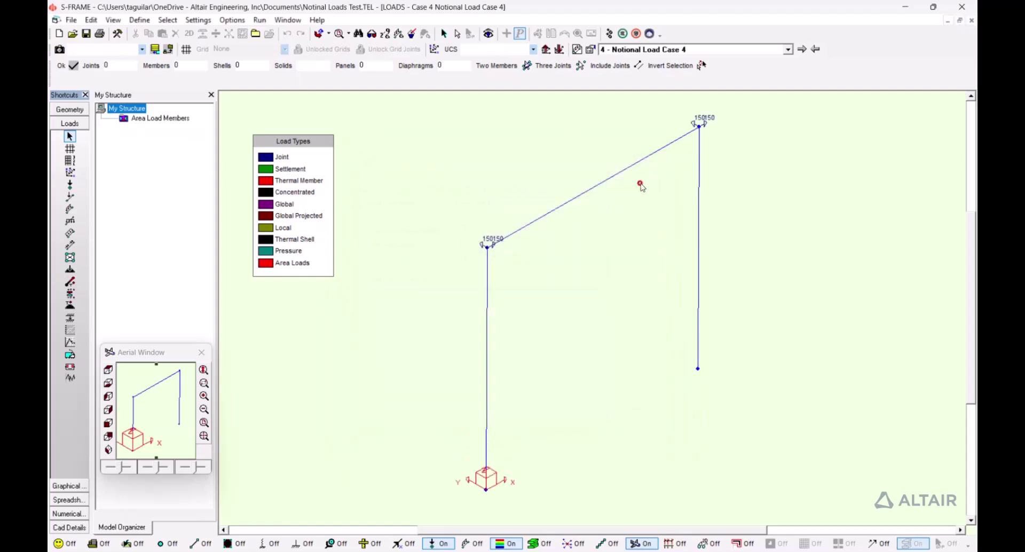
pyautogui.click(789, 49)
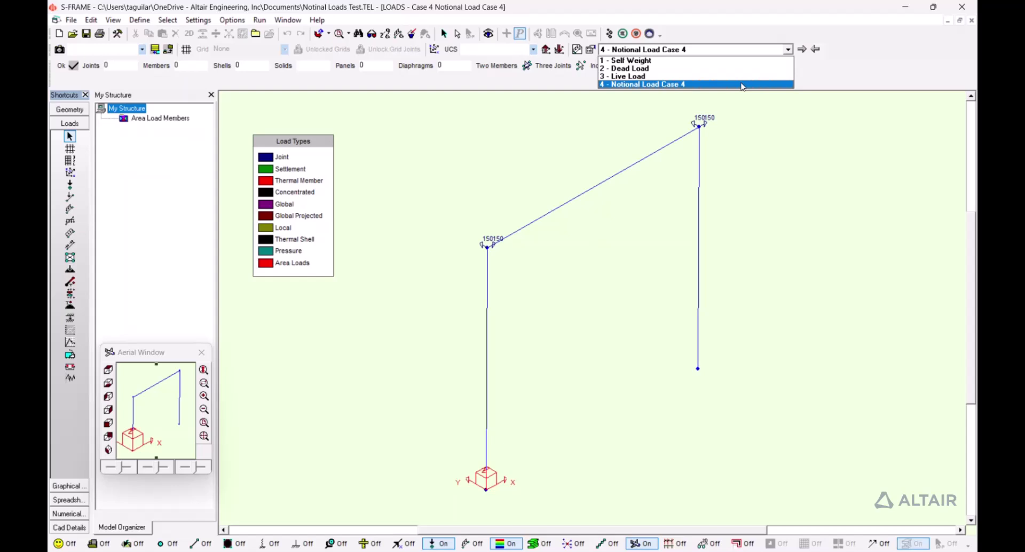
pyautogui.click(815, 82)
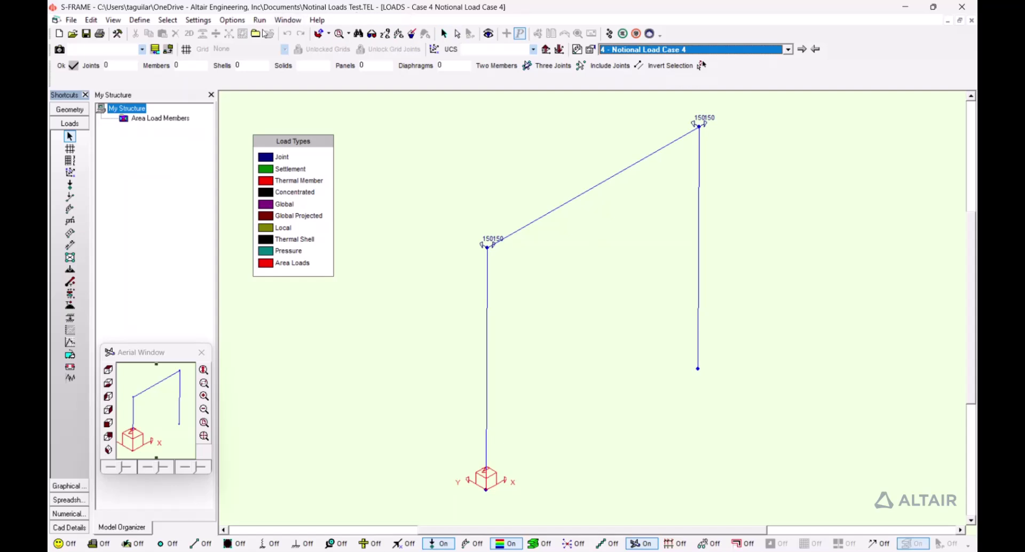
# Add a second load combination and assign the notional load case to it
pyautogui.click(92, 21)
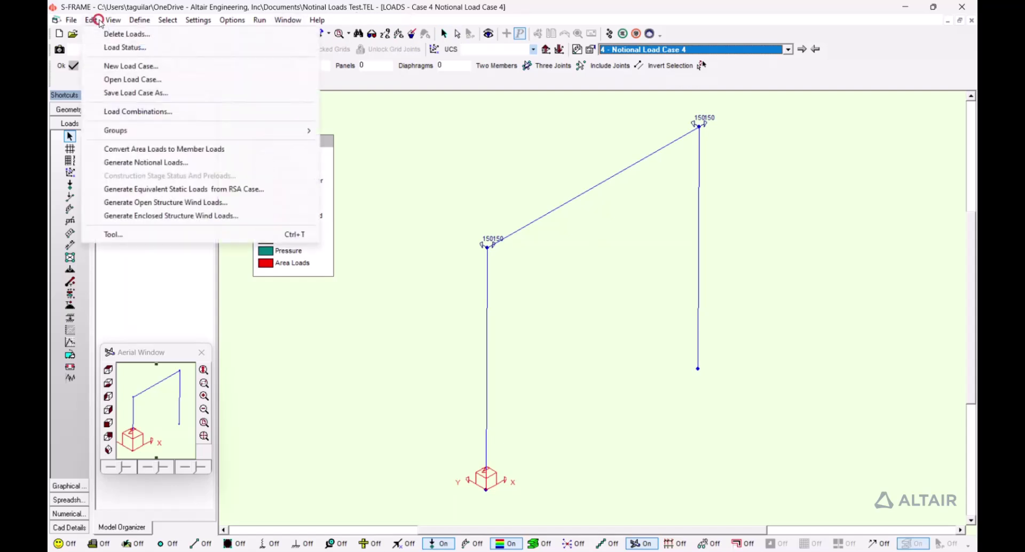
pyautogui.click(158, 112)
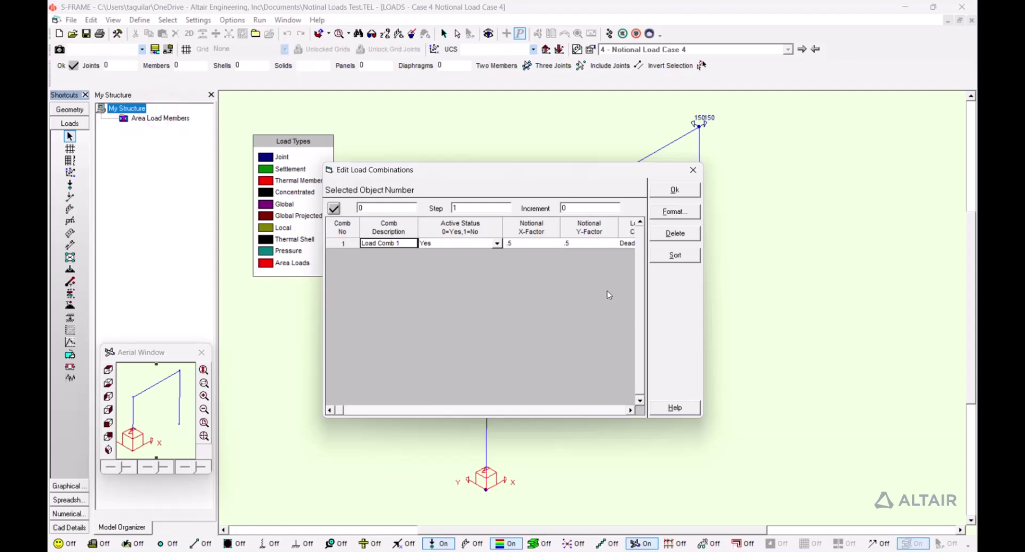
pyautogui.press('Down')
pyautogui.click(596, 255)
pyautogui.press('Tab')
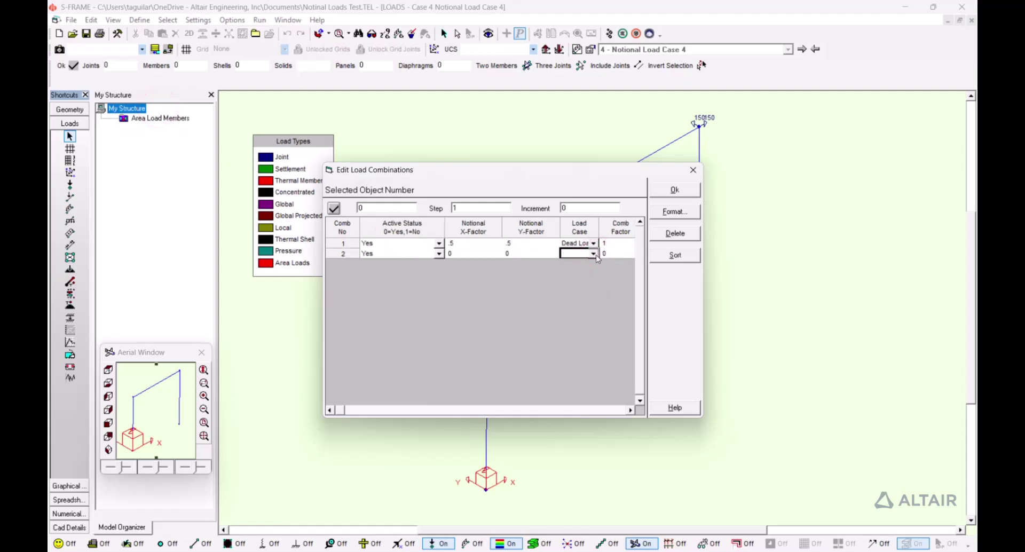
pyautogui.click(596, 255)
pyautogui.click(589, 289)
pyautogui.click(694, 170)
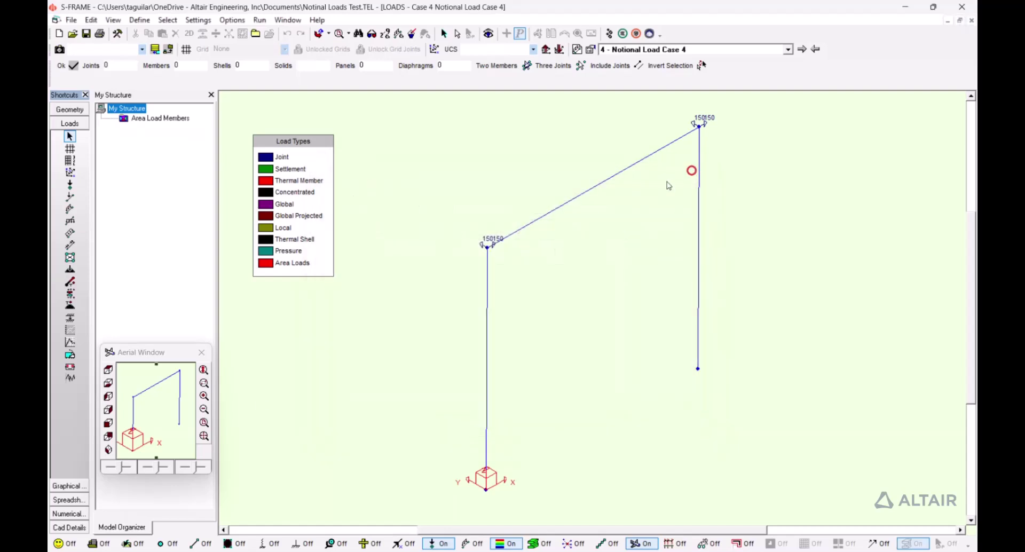
# Open the loads spreadsheet and examine the notional load case's scale factors and joint loads
pyautogui.click(69, 499)
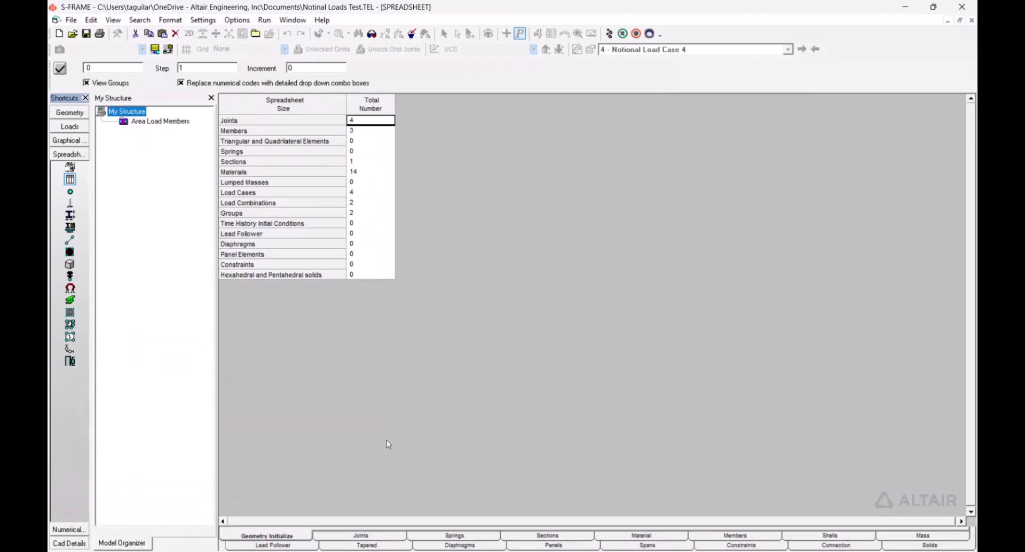
pyautogui.click(71, 164)
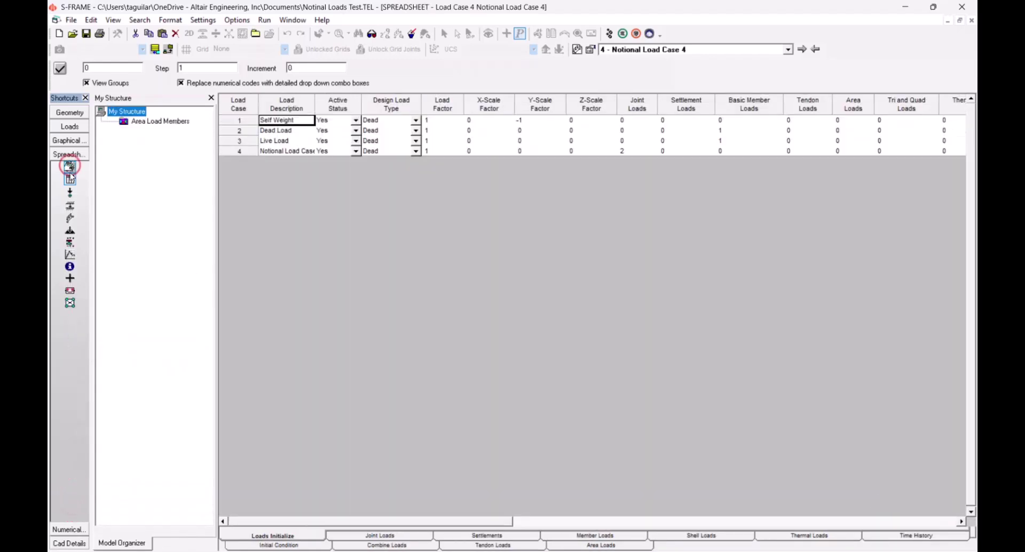
pyautogui.click(250, 150)
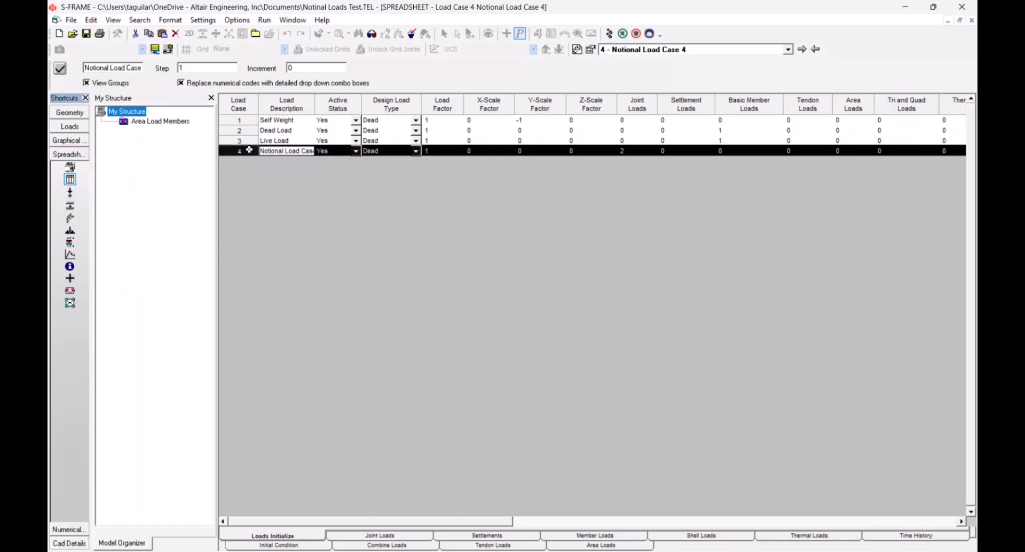
pyautogui.click(463, 151)
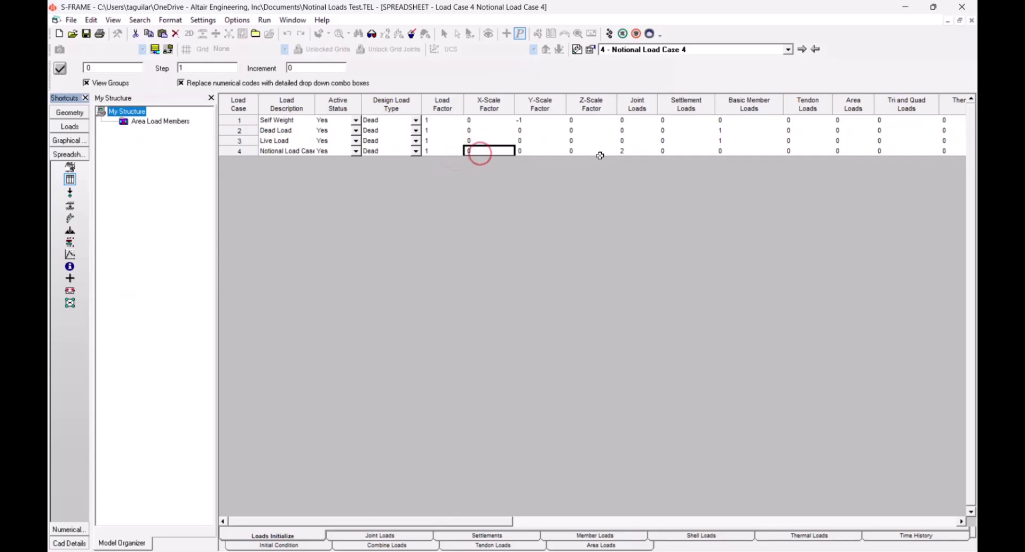
pyautogui.click(621, 152)
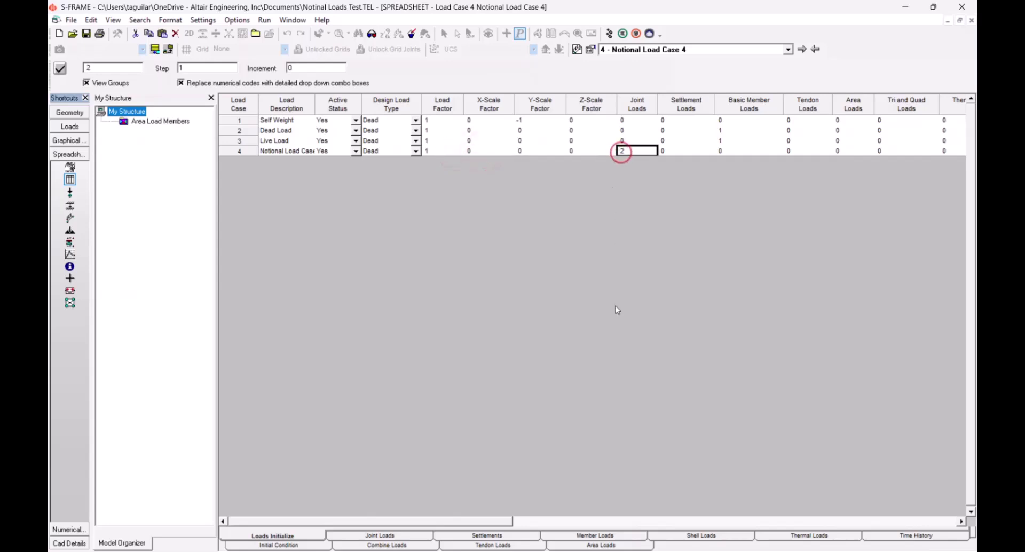